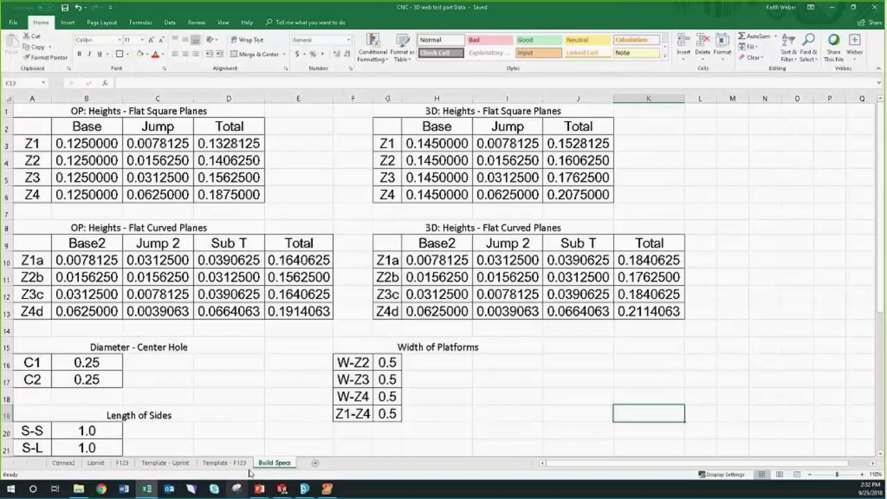
Review the room-temperature break-away and soaked-away measurement tables on the Connex2 and Uprint sheets.
left_click(67, 464)
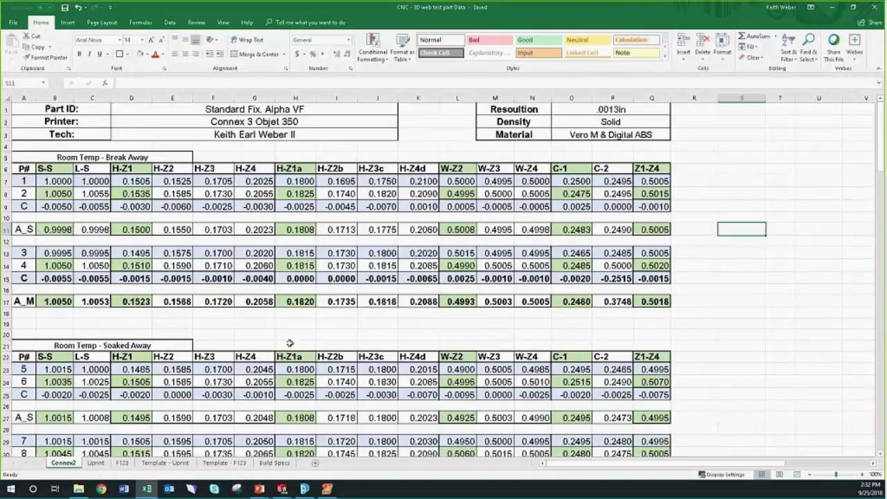
scroll(255, 325, "down", 1)
scroll(255, 324, "down", 2)
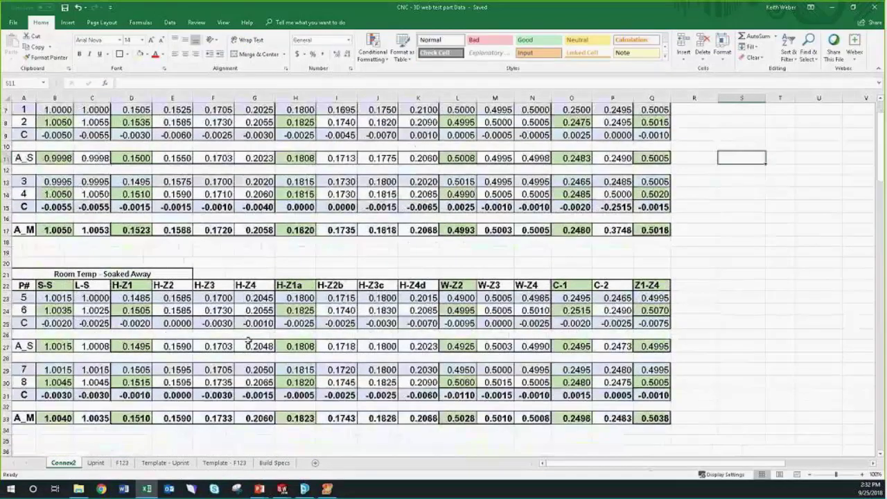
scroll(249, 333, "up", 2)
scroll(242, 339, "down", 1)
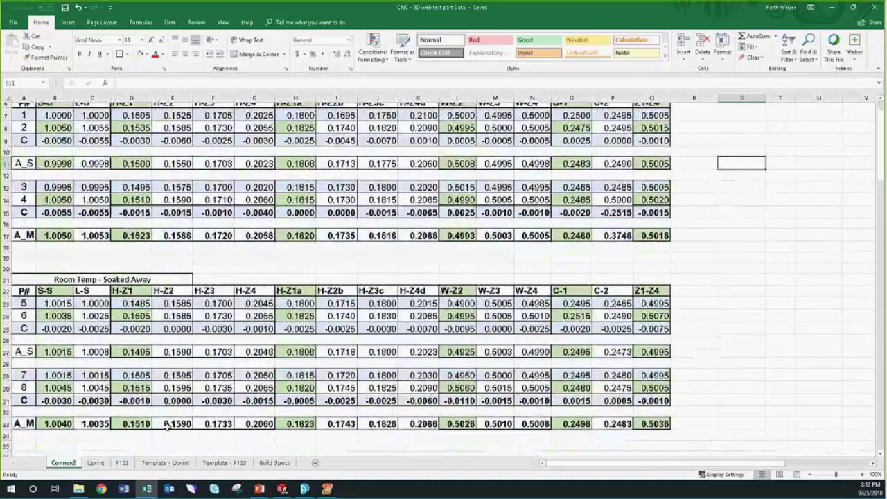
left_click(102, 463)
scroll(277, 346, "down", 2)
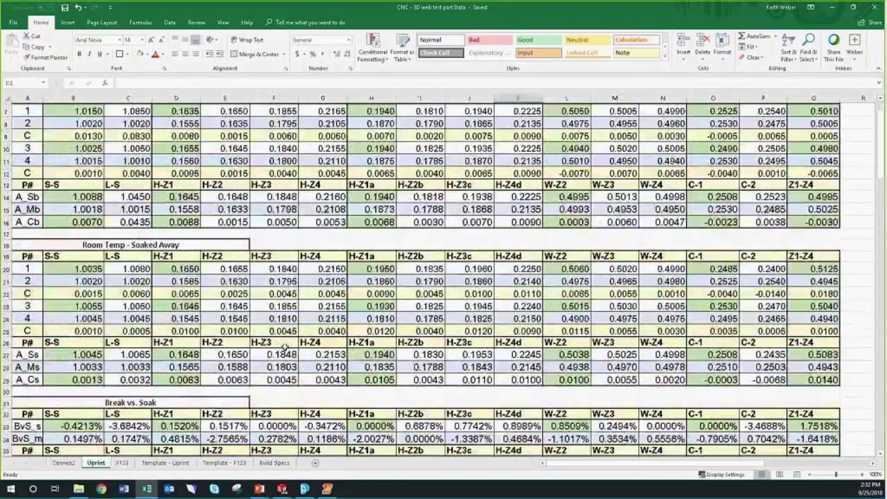
scroll(280, 354, "down", 2)
scroll(281, 354, "down", 2)
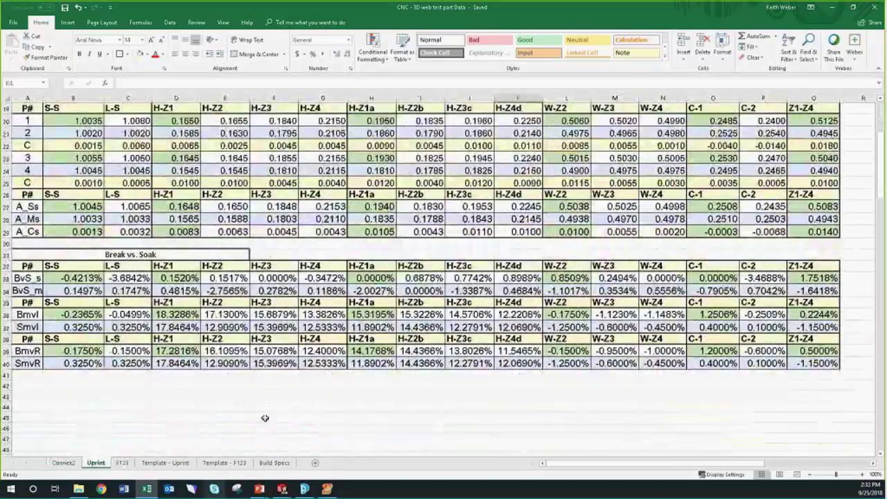
scroll(208, 396, "up", 6)
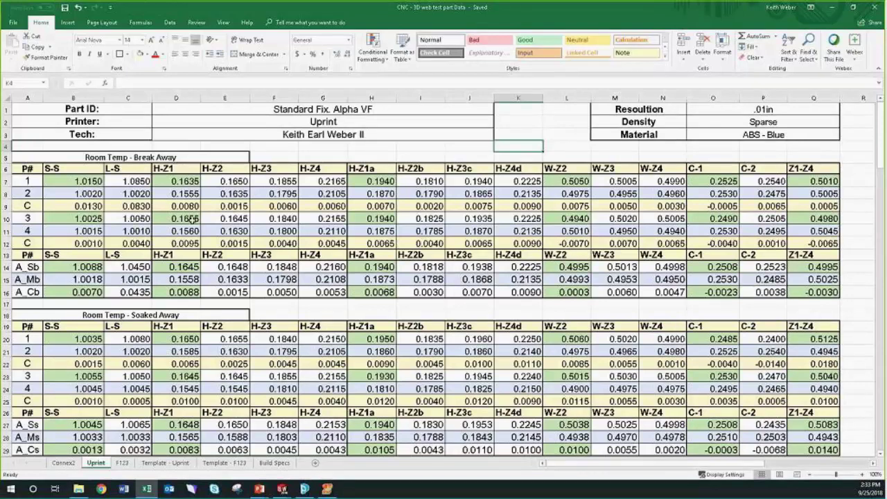
Rename the Connex2 worksheet as Connex3.
left_click(64, 463)
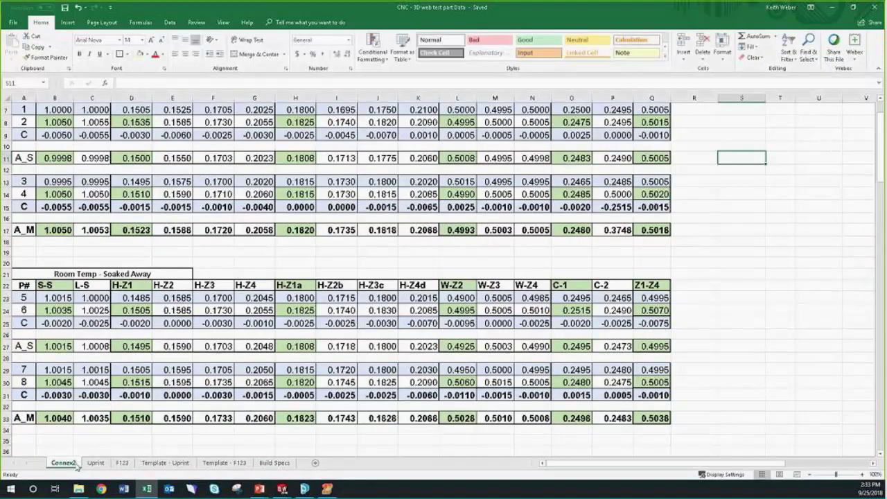
double_click(76, 465)
left_click(76, 464)
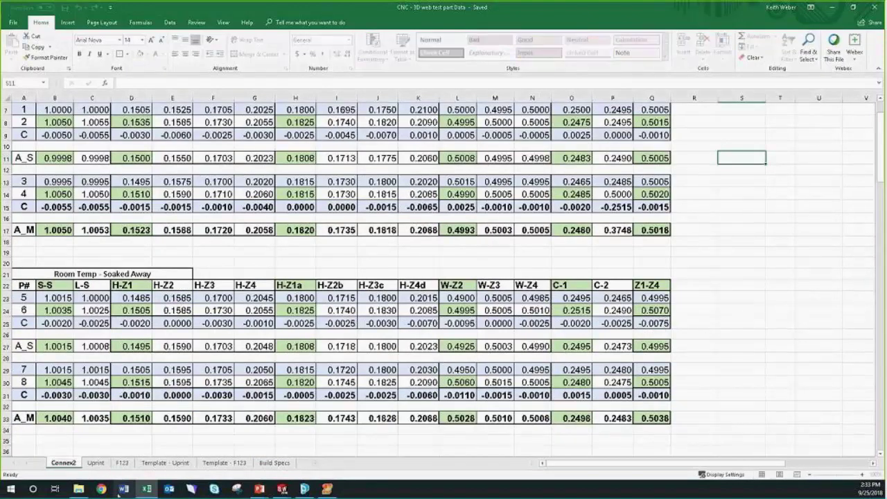
key("BackSpace")
type("3")
left_click(85, 383)
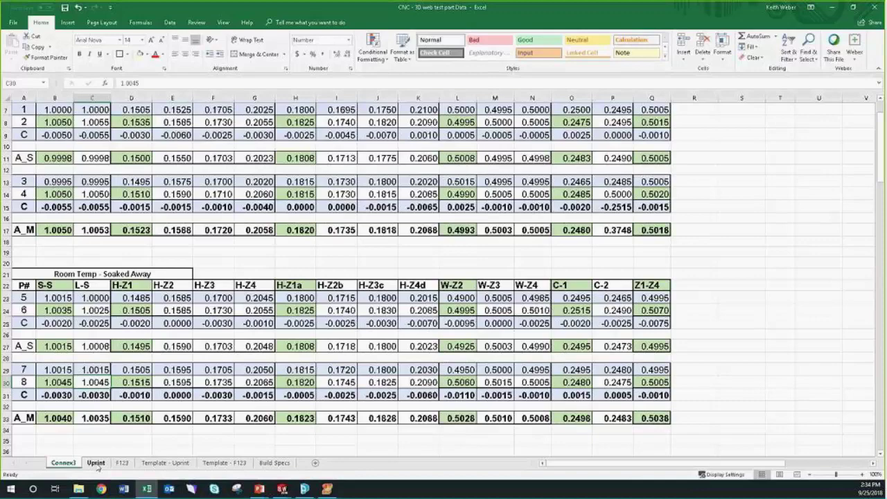
Compare the Break vs. Soak percentage tables on the F123 and Uprint sheets.
left_click(121, 463)
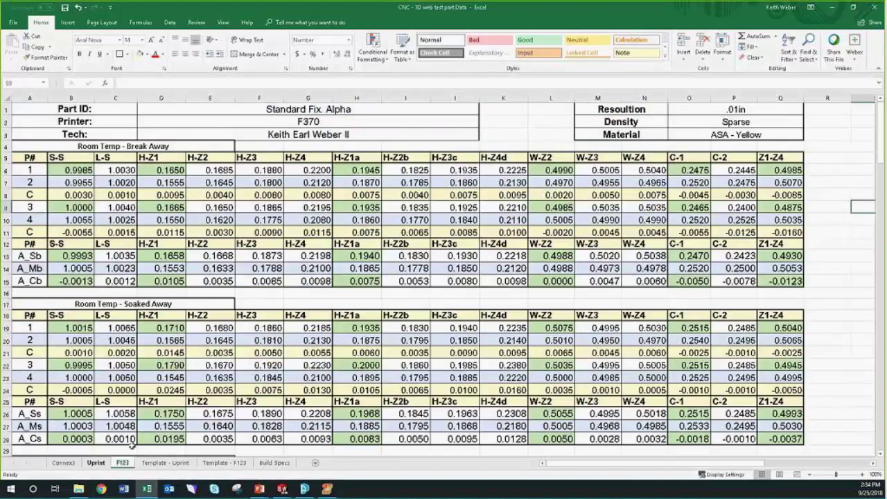
scroll(170, 365, "down", 2)
scroll(170, 366, "down", 2)
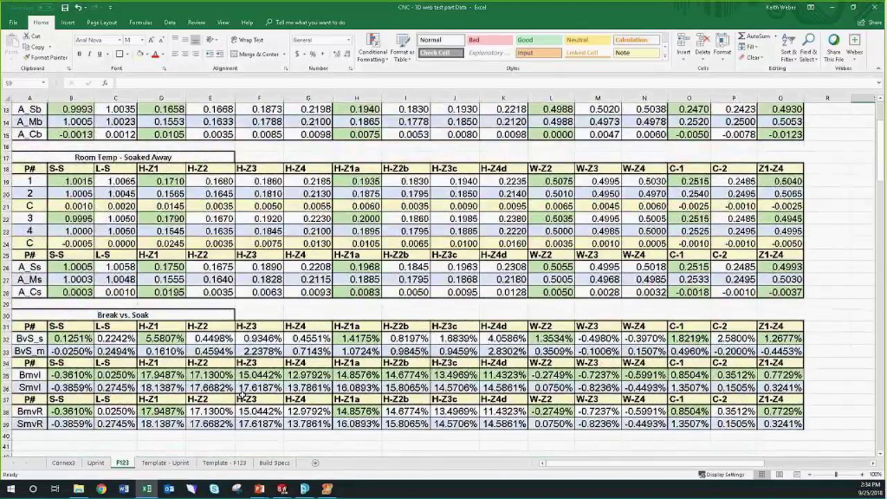
left_click_drag(504, 339, 504, 352)
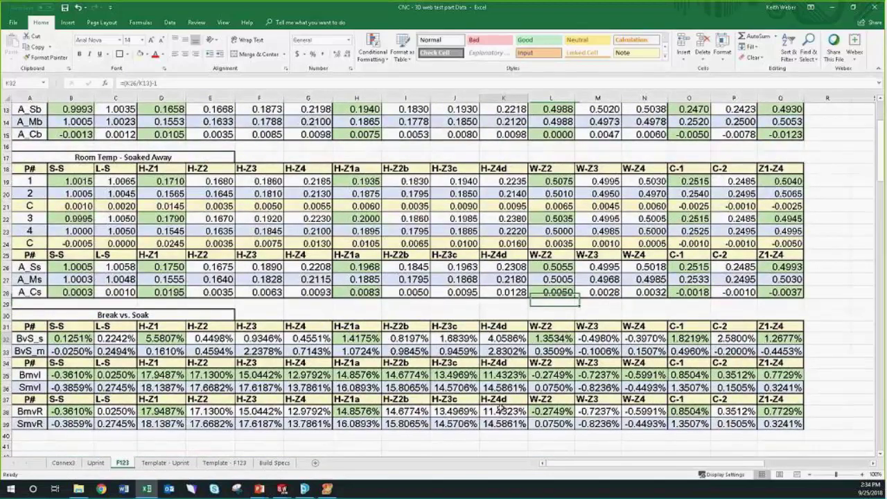
key("ctrl+c")
left_click(96, 462)
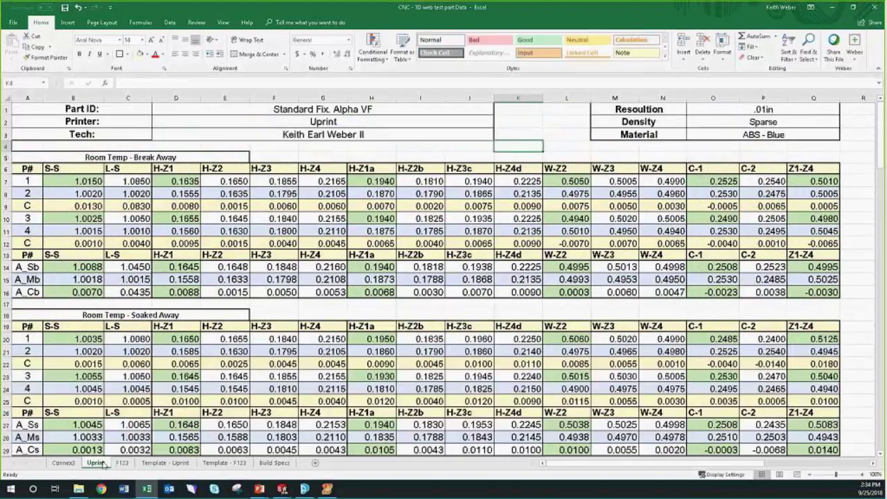
scroll(376, 372, "down", 6)
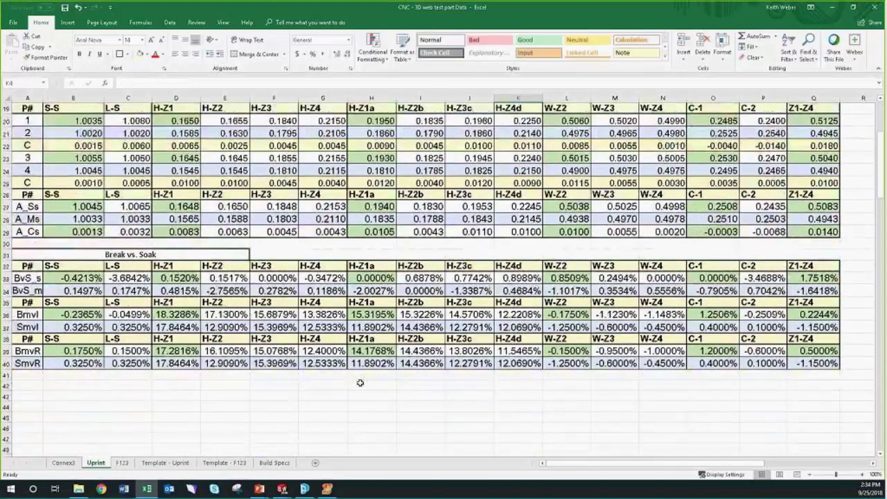
left_click(122, 463)
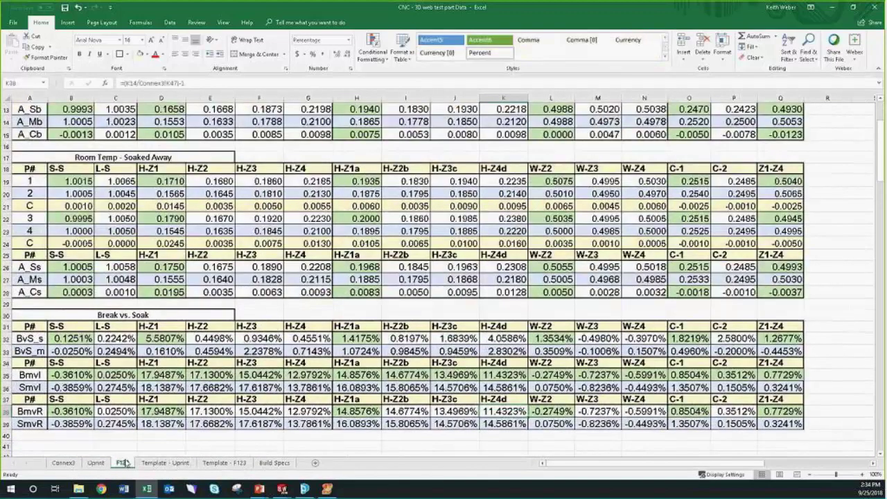
left_click(100, 463)
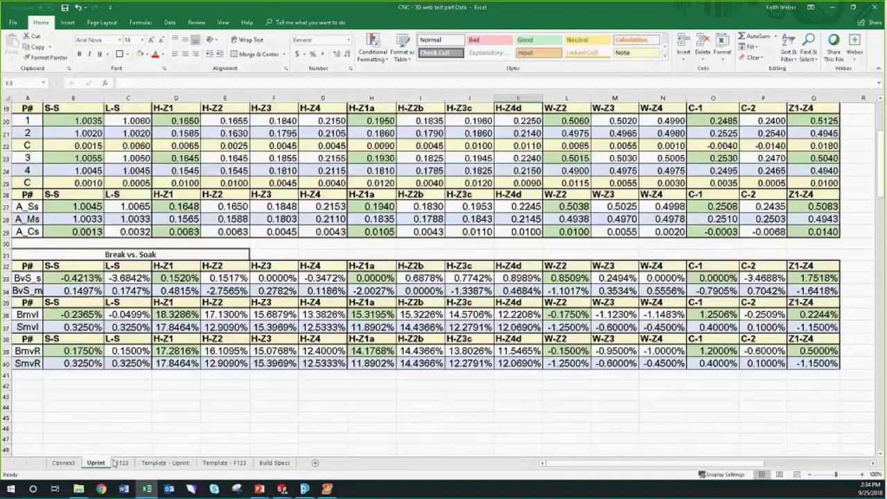
scroll(232, 320, "up", 1)
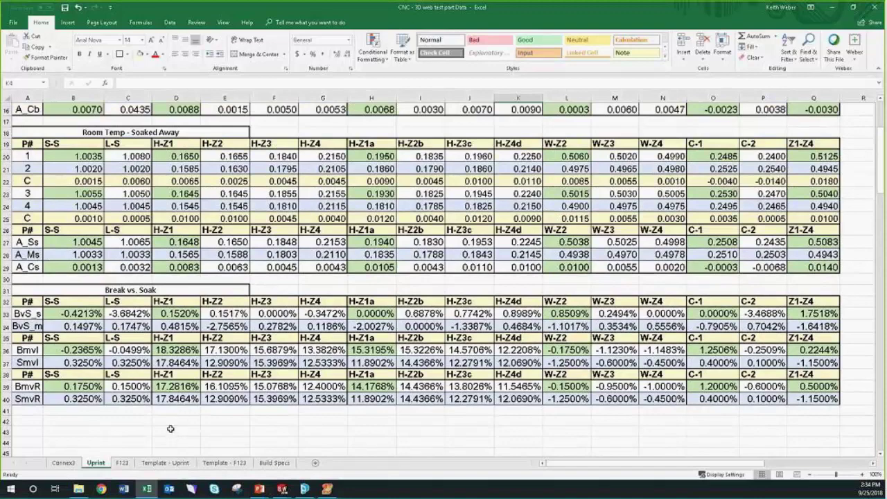
scroll(142, 424, "up", 4)
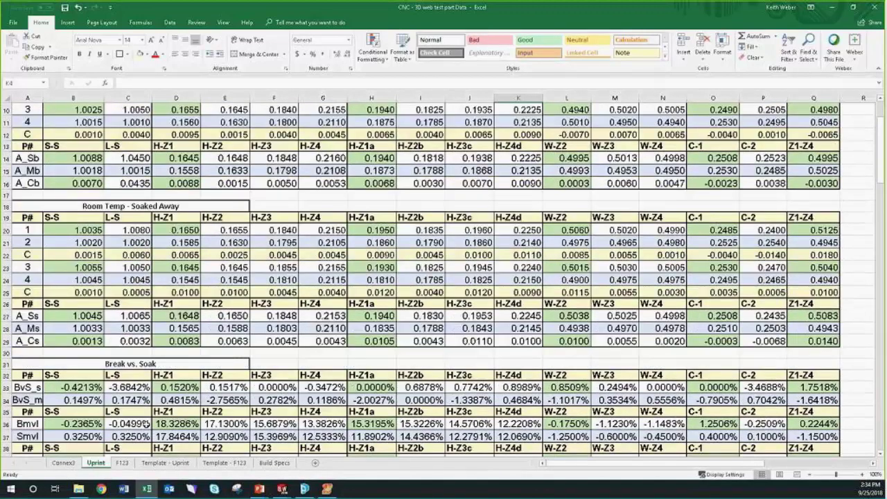
Examine the Uprint sheet's break-away rows for parts 1 and 2, their difference formula, the A_Sb averages and the Break vs. Soak table.
left_click_drag(28, 143, 792, 144)
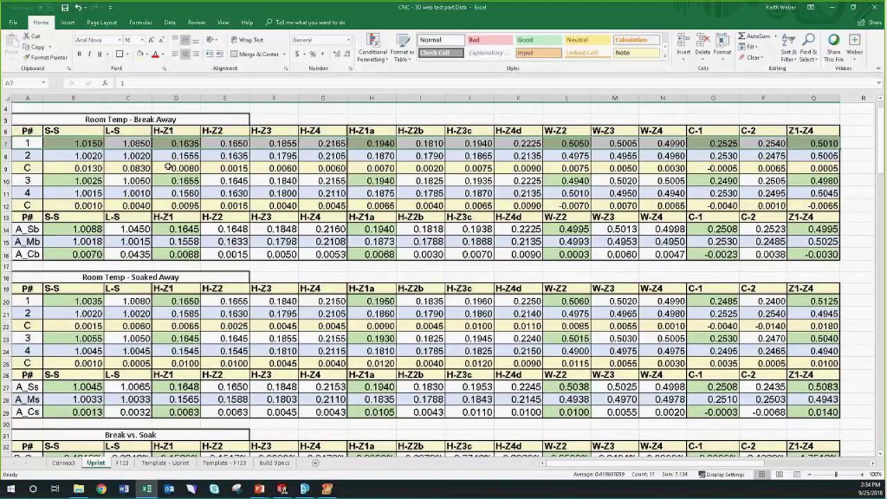
left_click_drag(31, 154, 802, 155)
left_click(810, 142)
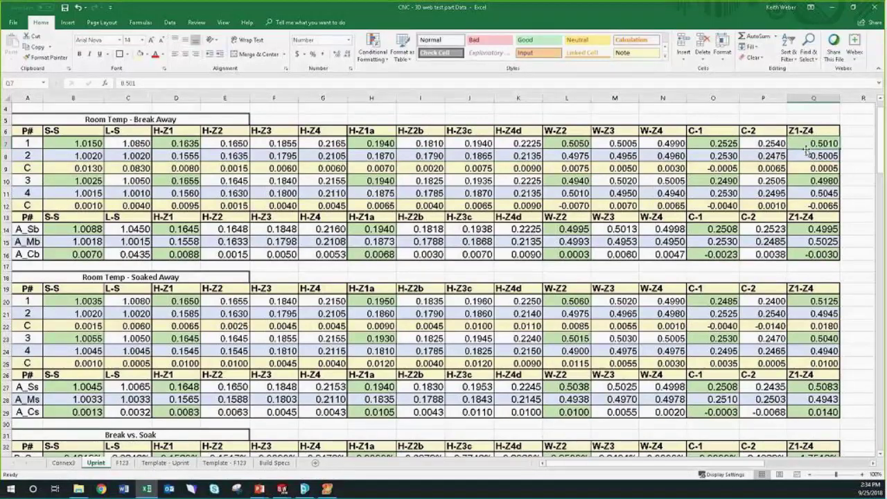
left_click_drag(808, 147, 806, 151)
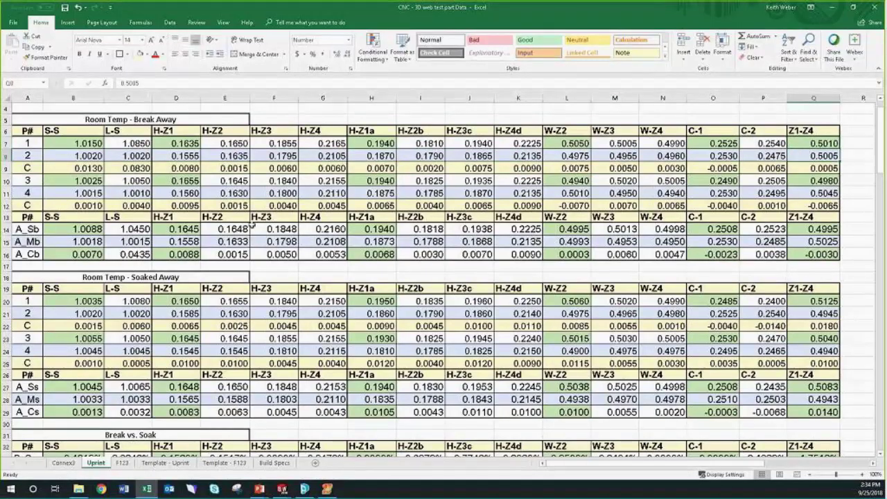
left_click(68, 165)
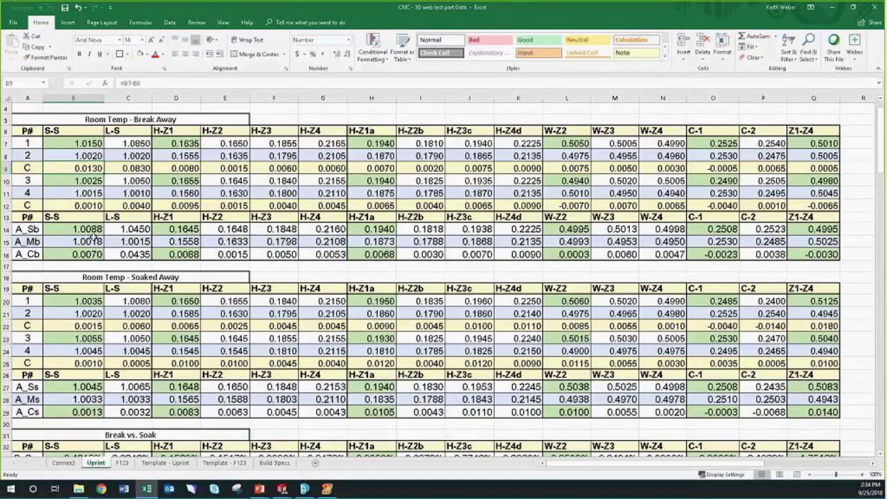
left_click_drag(81, 230, 714, 232)
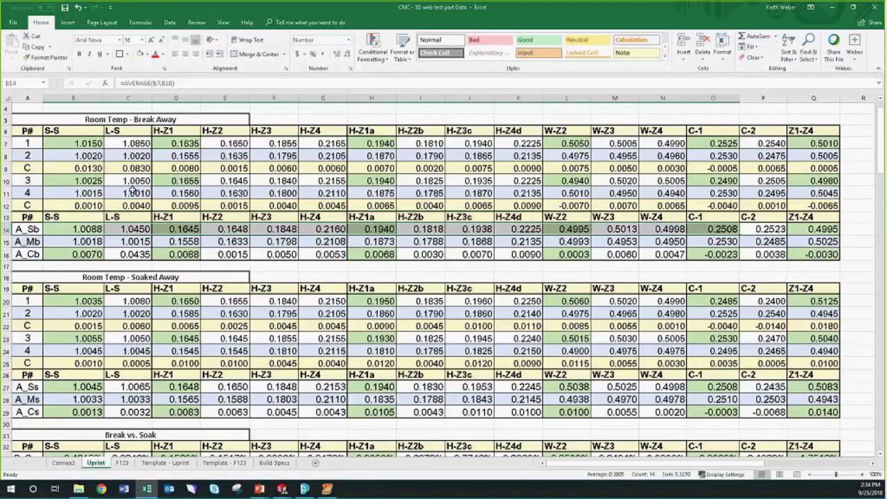
scroll(84, 268, "down", 1)
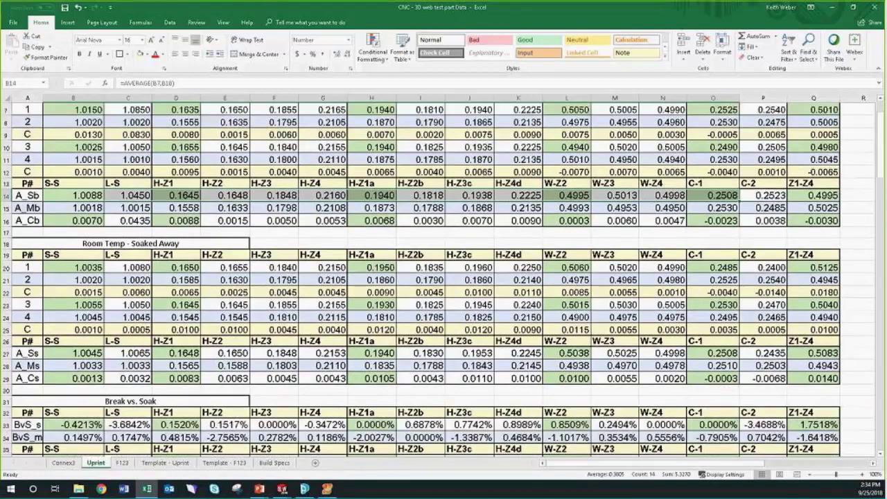
scroll(82, 379, "down", 1)
scroll(55, 353, "down", 1)
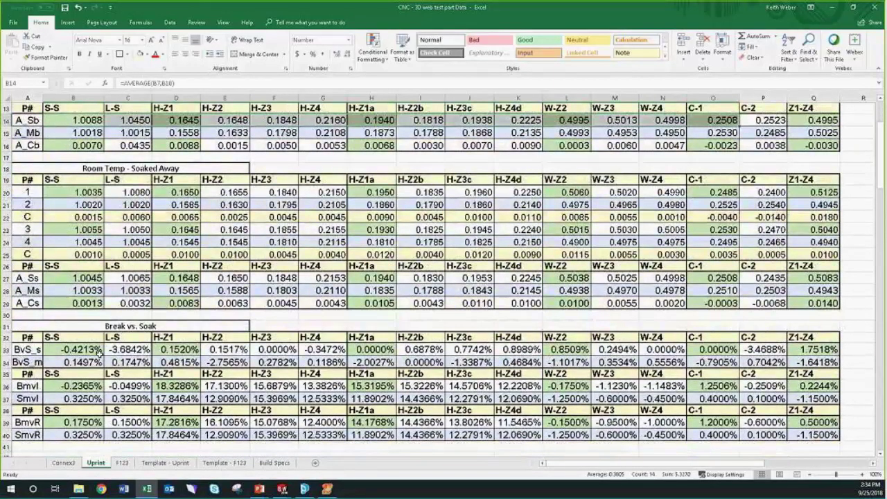
scroll(100, 355, "down", 1)
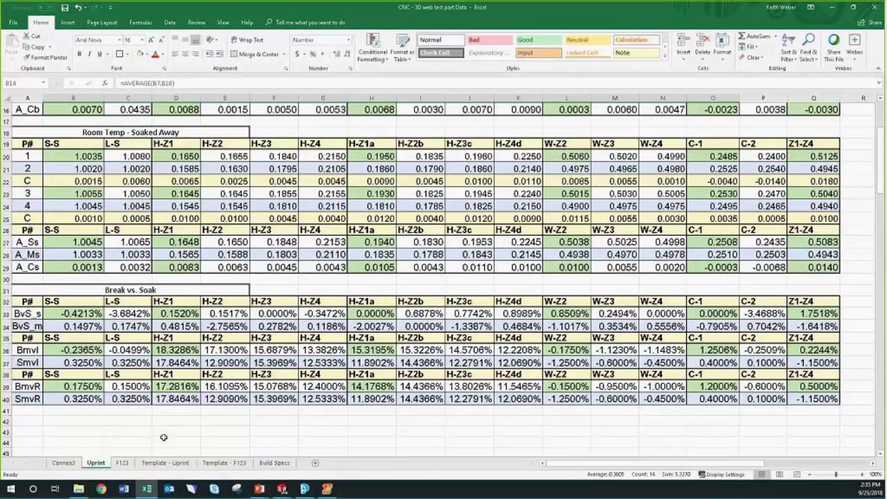
Examine the average, reference and percentage rows of the Ideals table on the Connex3 sheet.
left_click(125, 462)
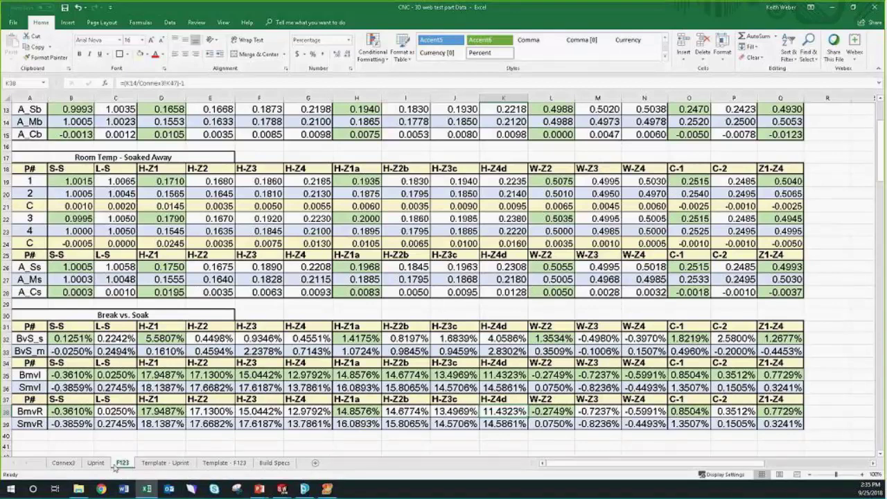
left_click(63, 463)
scroll(495, 251, "down", 3)
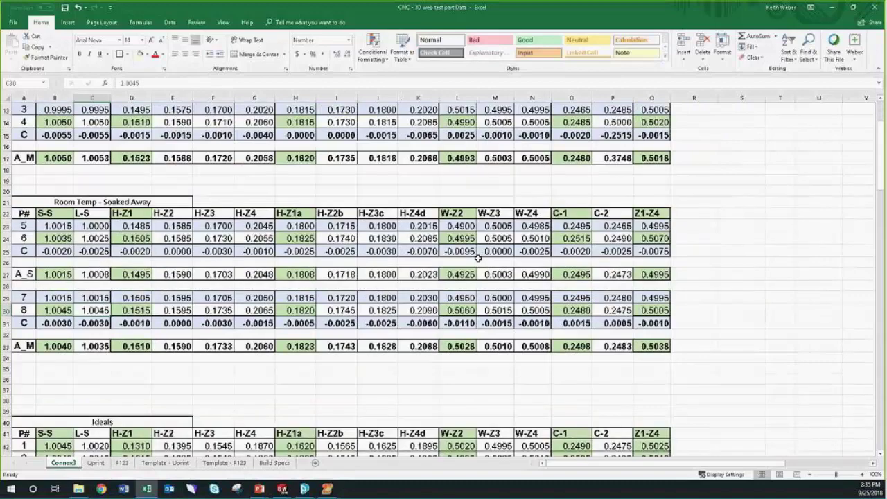
scroll(462, 248, "down", 3)
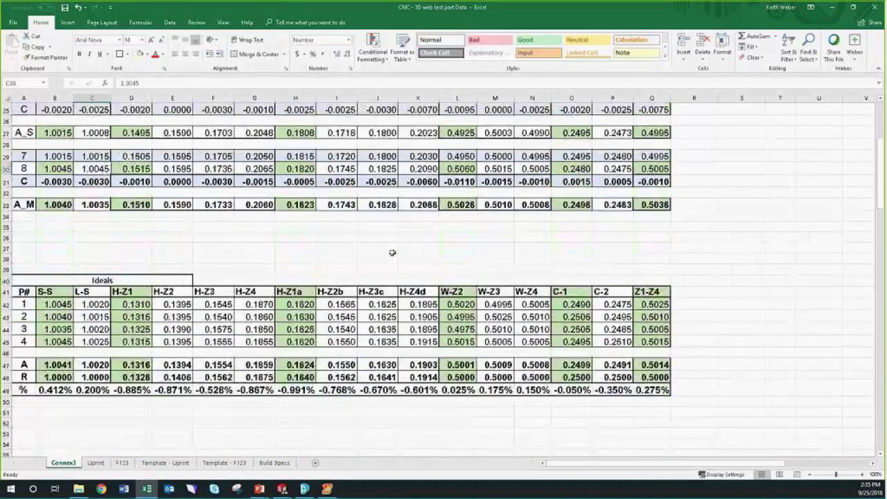
scroll(395, 252, "down", 2)
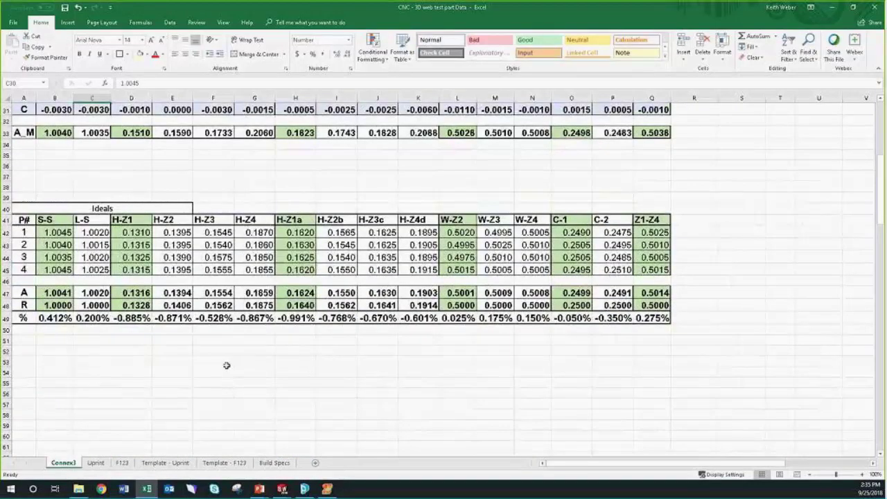
left_click_drag(62, 315, 649, 317)
left_click(382, 413)
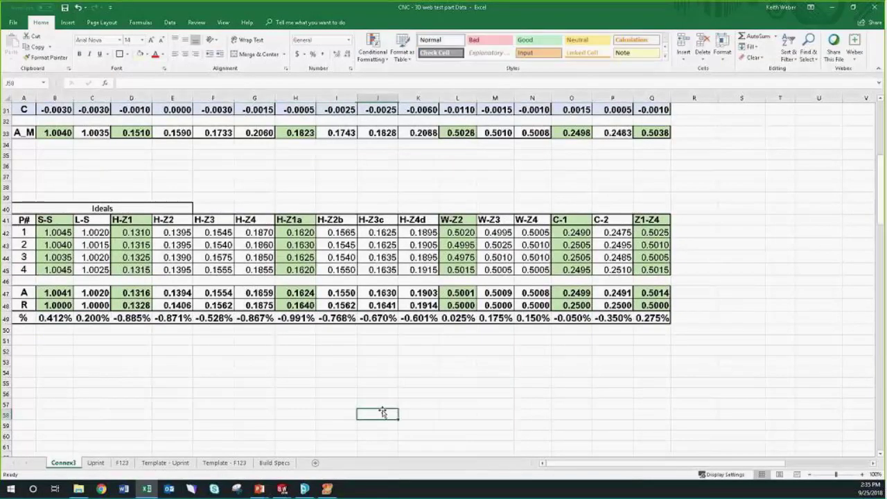
left_click(212, 393)
left_click_drag(54, 305, 262, 305)
left_click_drag(68, 296, 236, 294)
left_click_drag(103, 319, 256, 319)
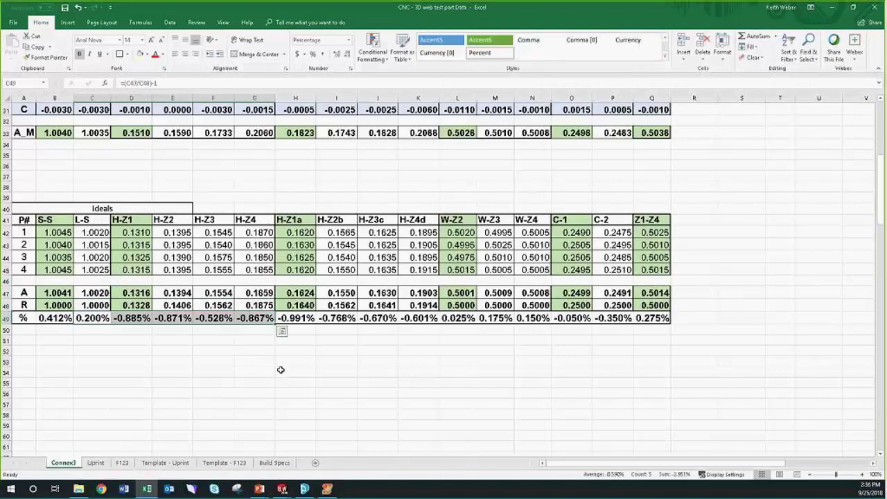
left_click(96, 462)
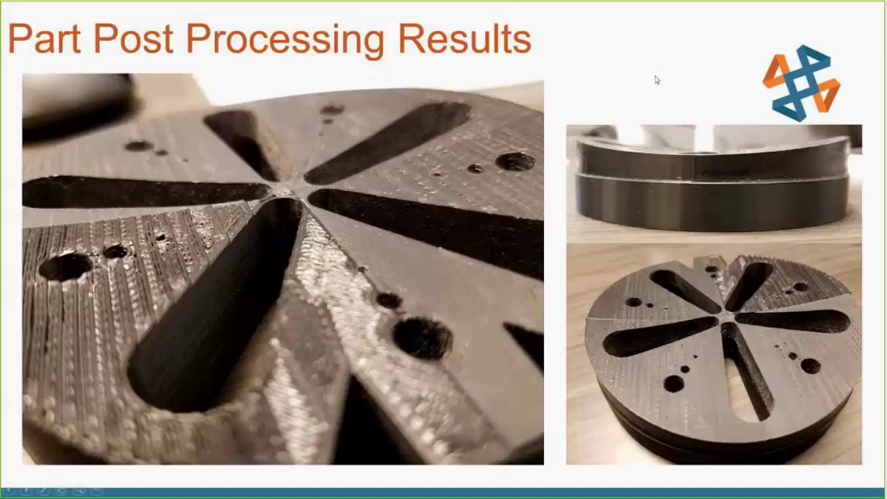
left_click(657, 79)
left_click(657, 79)
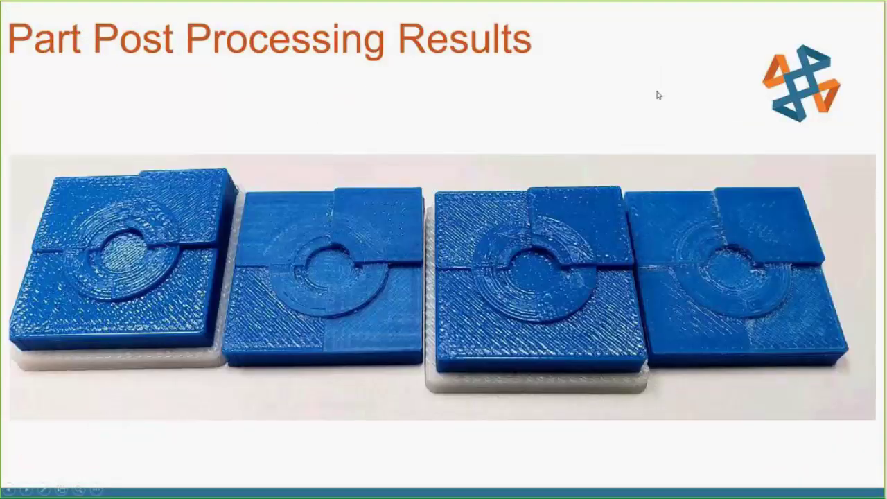
left_click(655, 95)
key("Left")
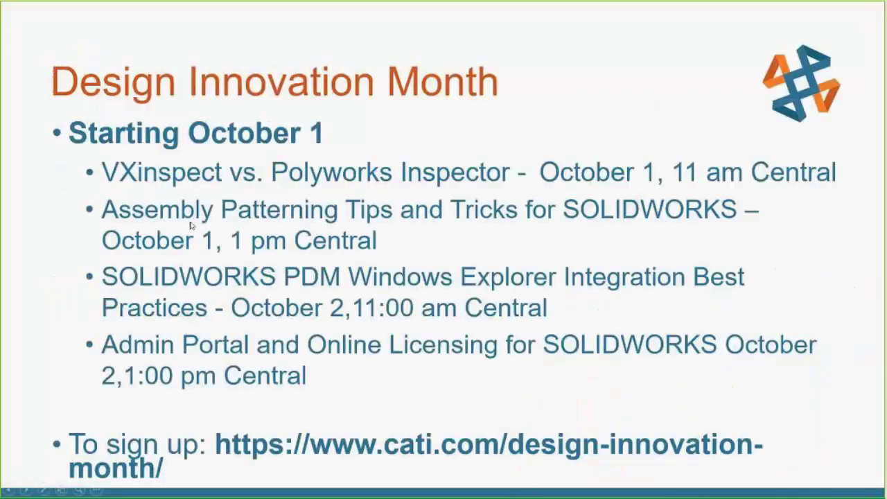